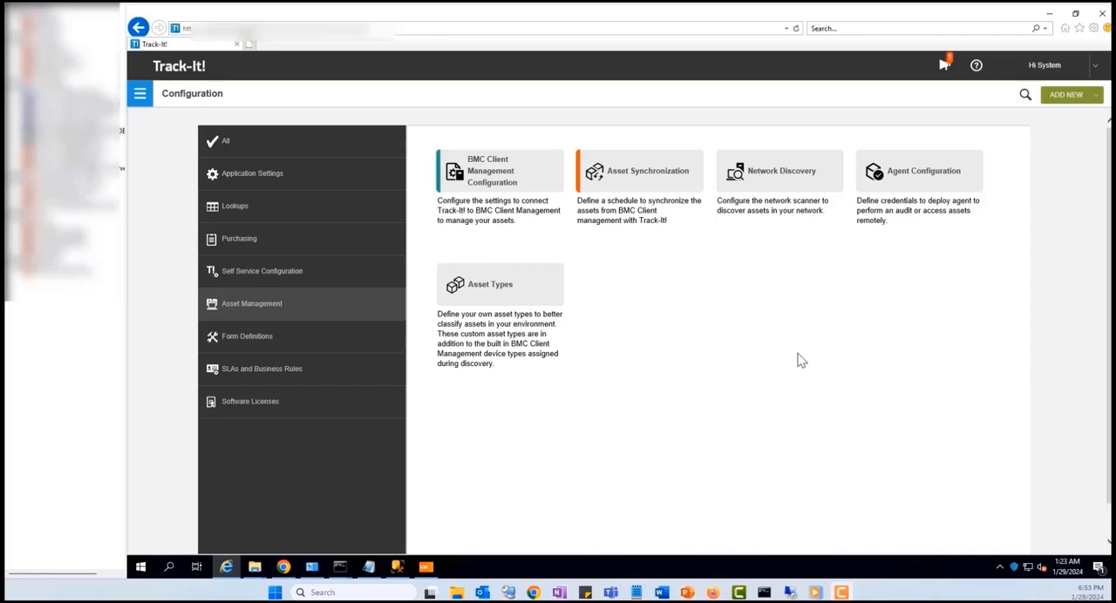
View the Master_Win64 setup folder and its full path in File Explorer, and put its window away.
mouse_move(258, 568)
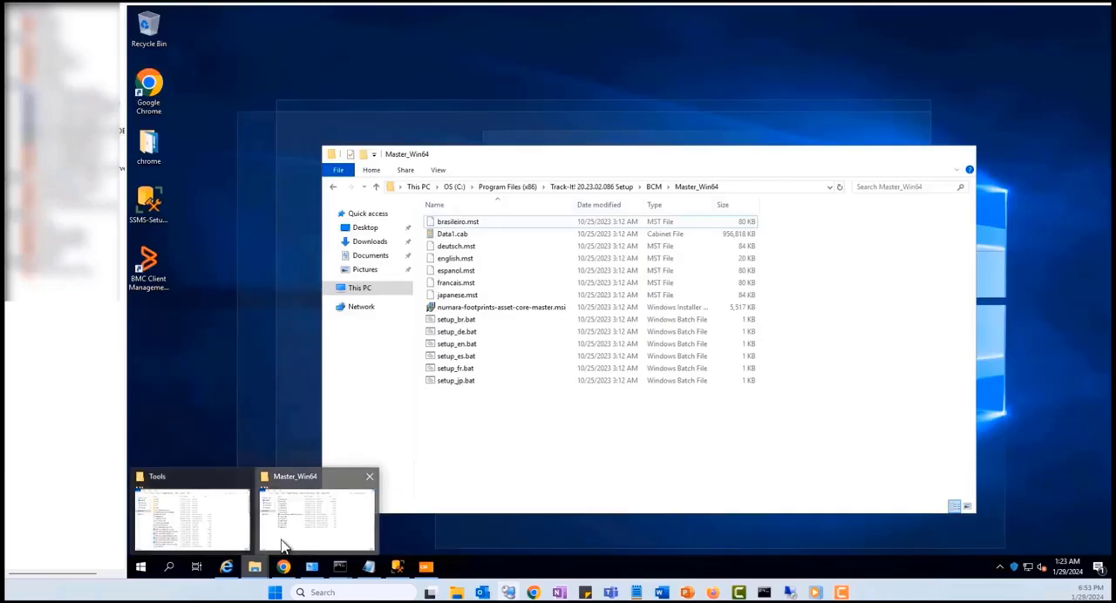
left_click(301, 536)
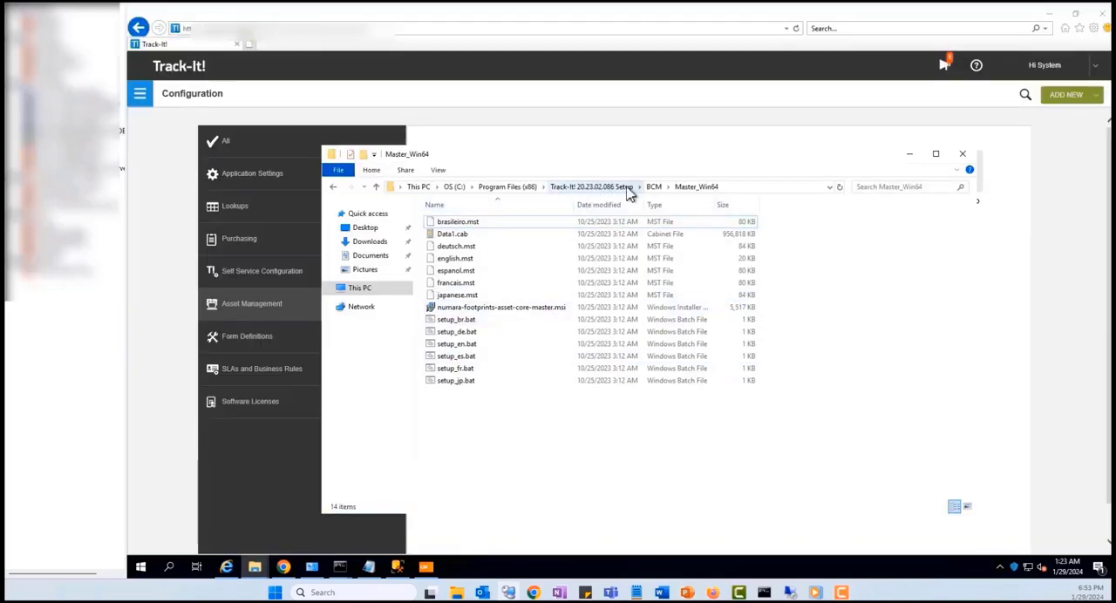
left_click(738, 192)
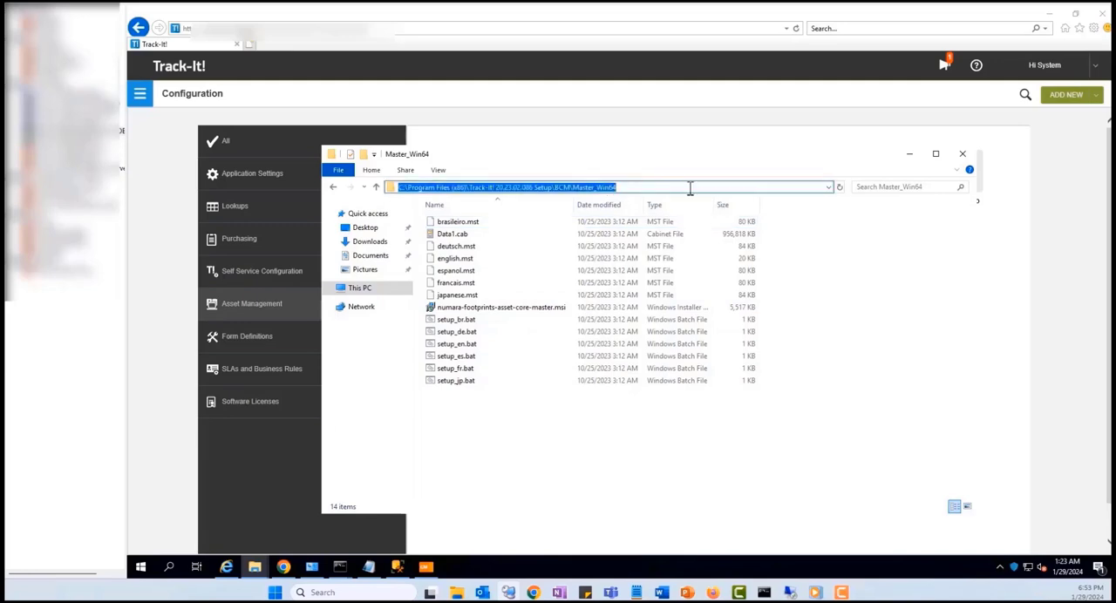
left_click(909, 154)
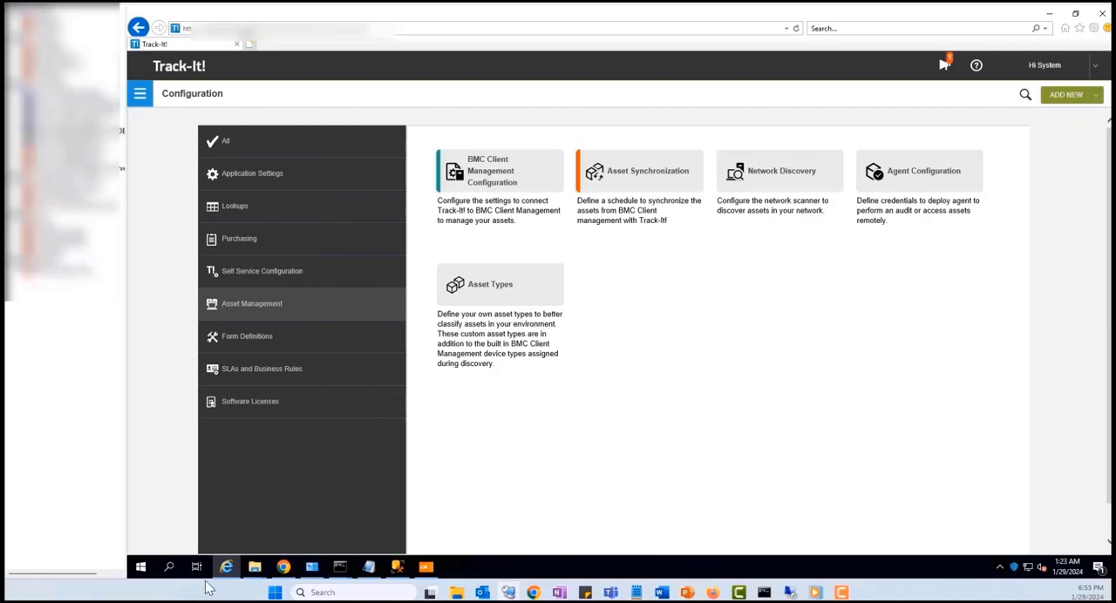
Locate BcmOobXmlImport.exe in the Track-It! Tools folder and highlight the folder's full path.
mouse_move(253, 574)
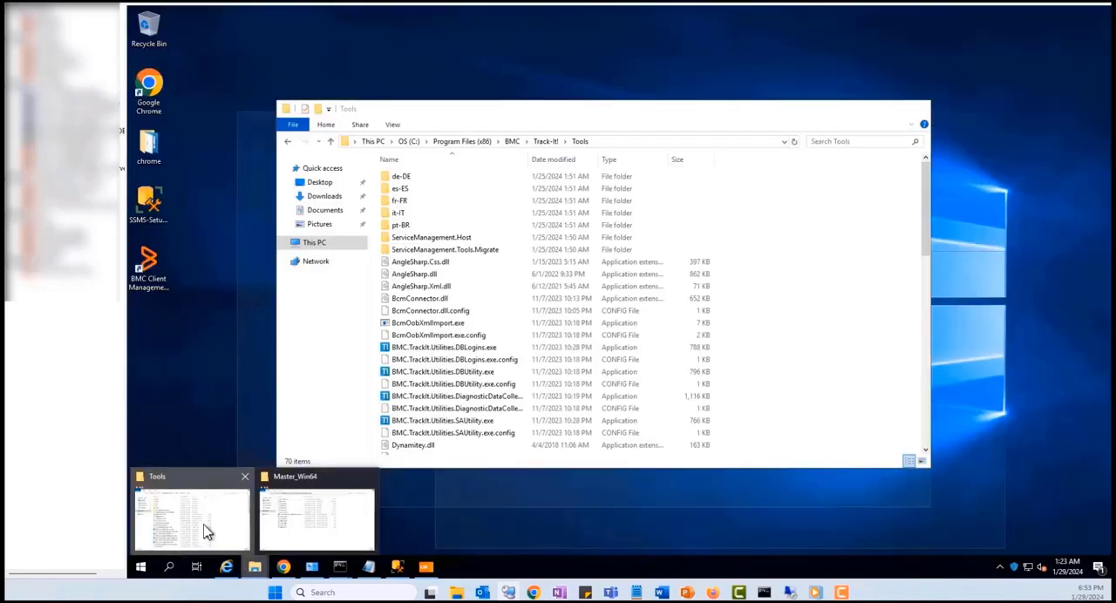
left_click(204, 528)
left_click(444, 323)
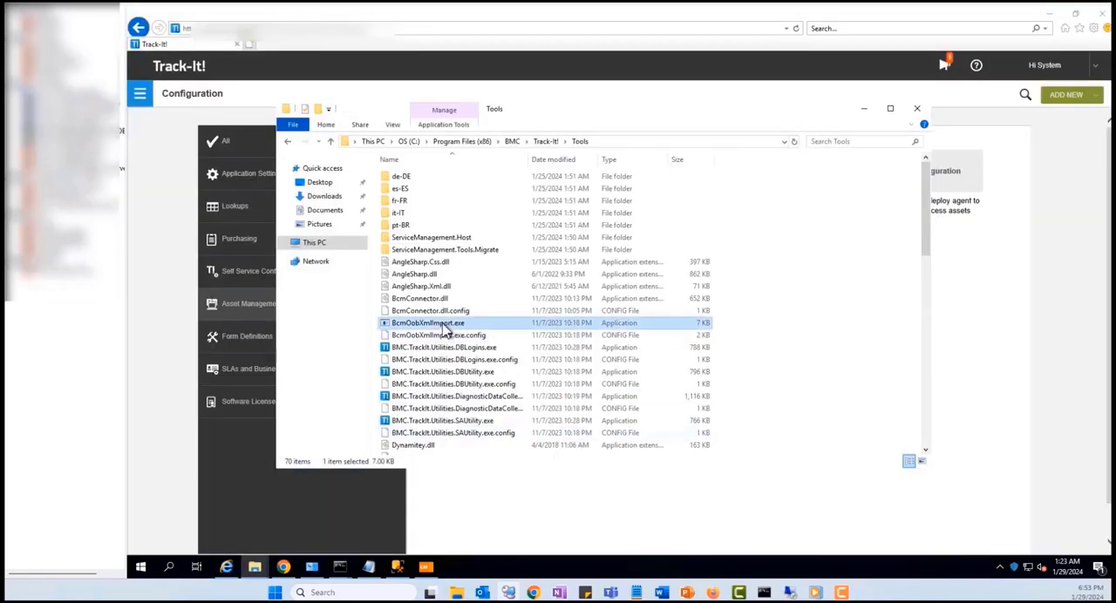
left_click(611, 145)
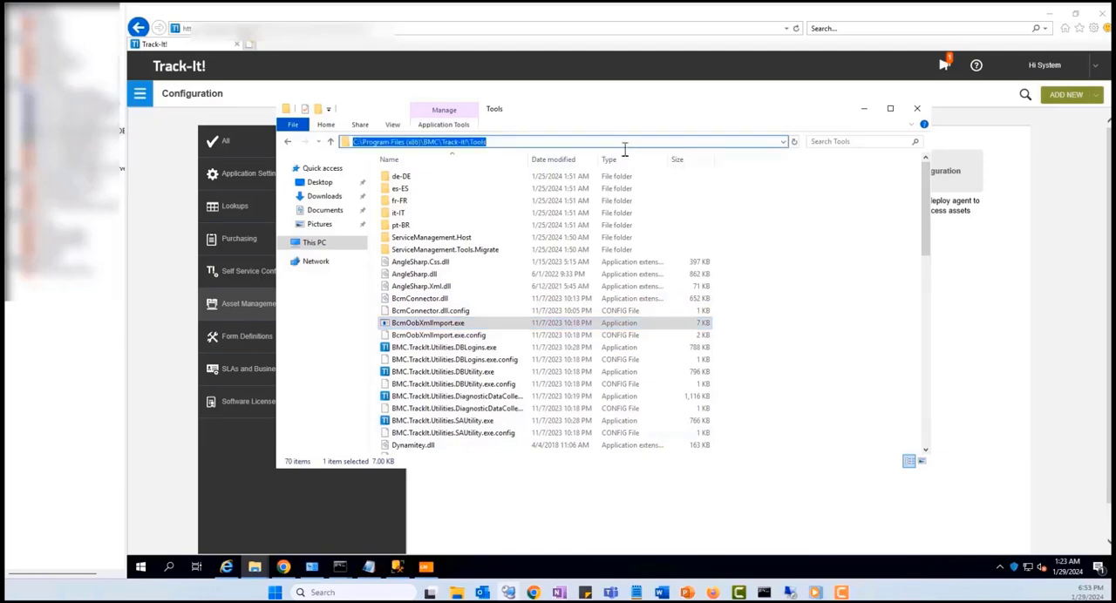
In Command Prompt, change the directory to "C:\Program Files (x86)\BMC\Track-It!\Tools", using the path copied from File Explorer.
mouse_move(341, 573)
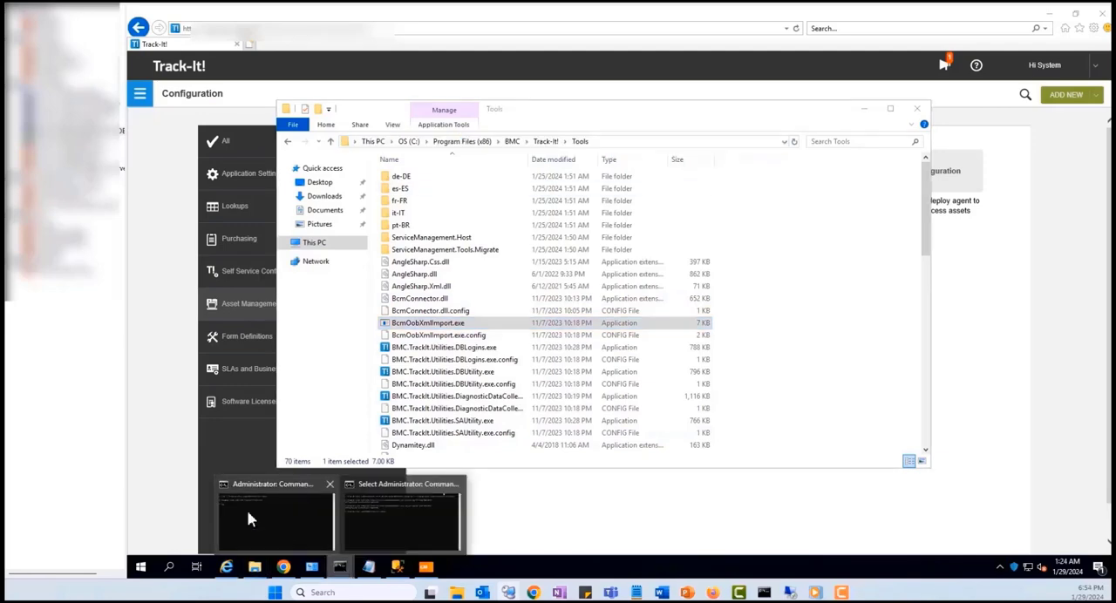
left_click(247, 510)
left_click(632, 368)
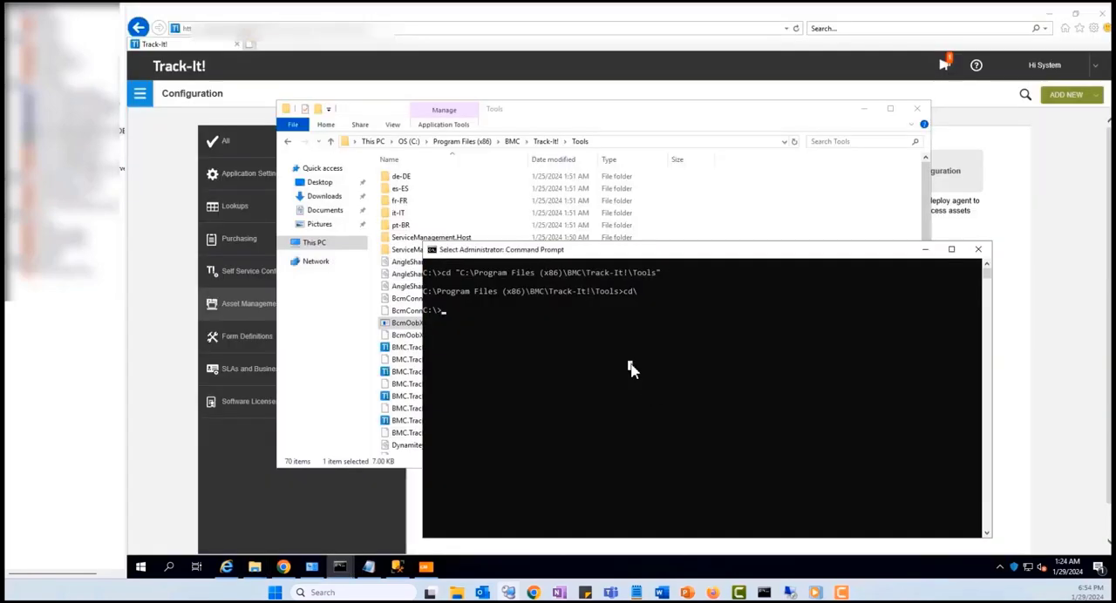
type("cd \"")
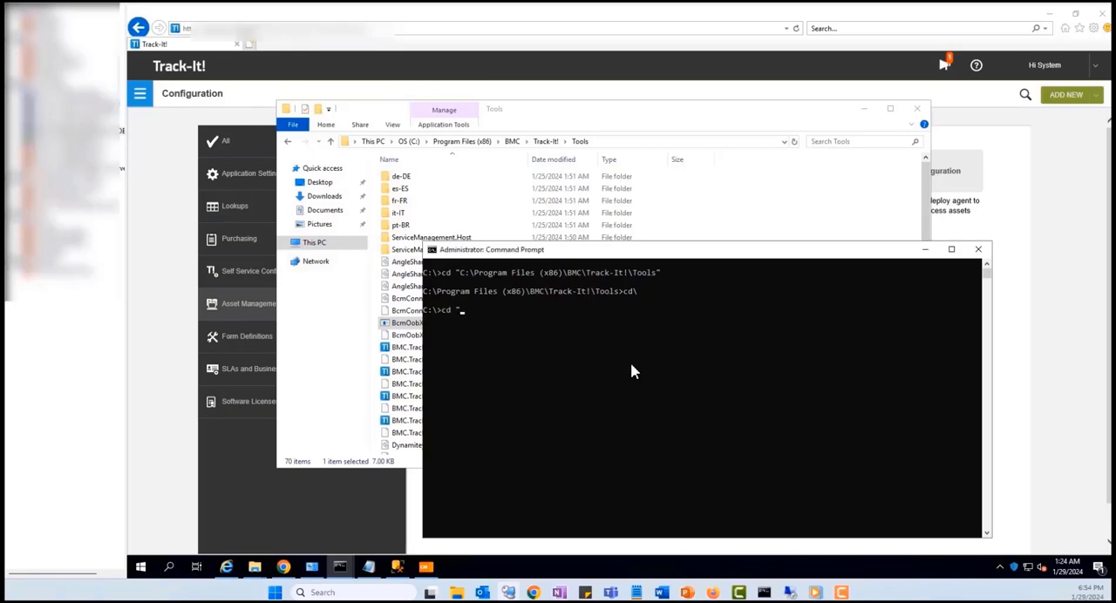
left_click(606, 146)
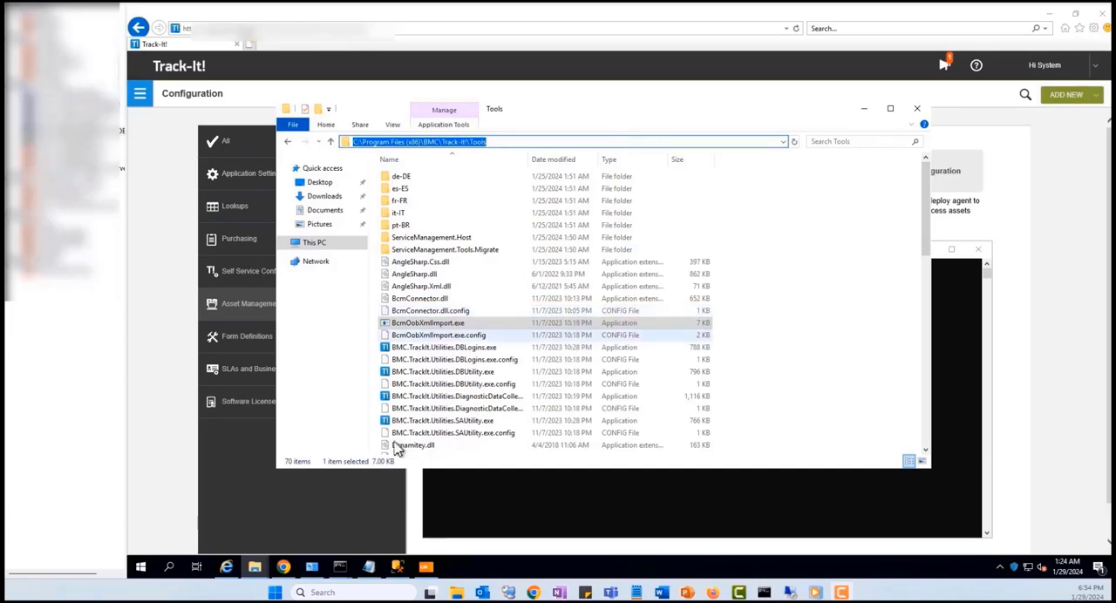
mouse_move(340, 571)
left_click(314, 512)
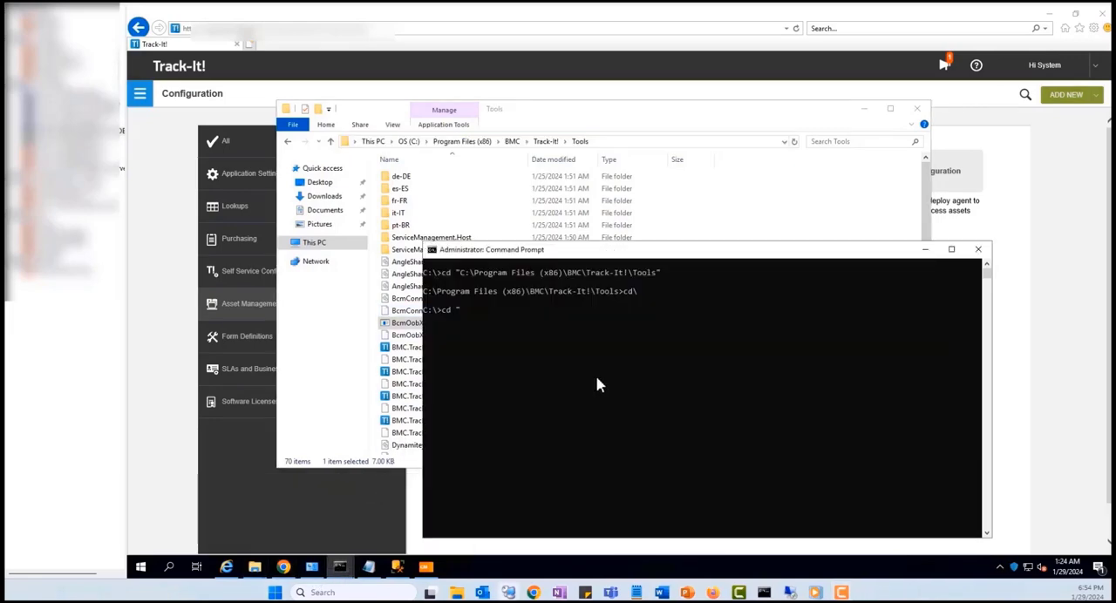
type("C:\\Program Files (x86)\\BMC\\Track-It!\\Tools")
type("\"")
key("Return")
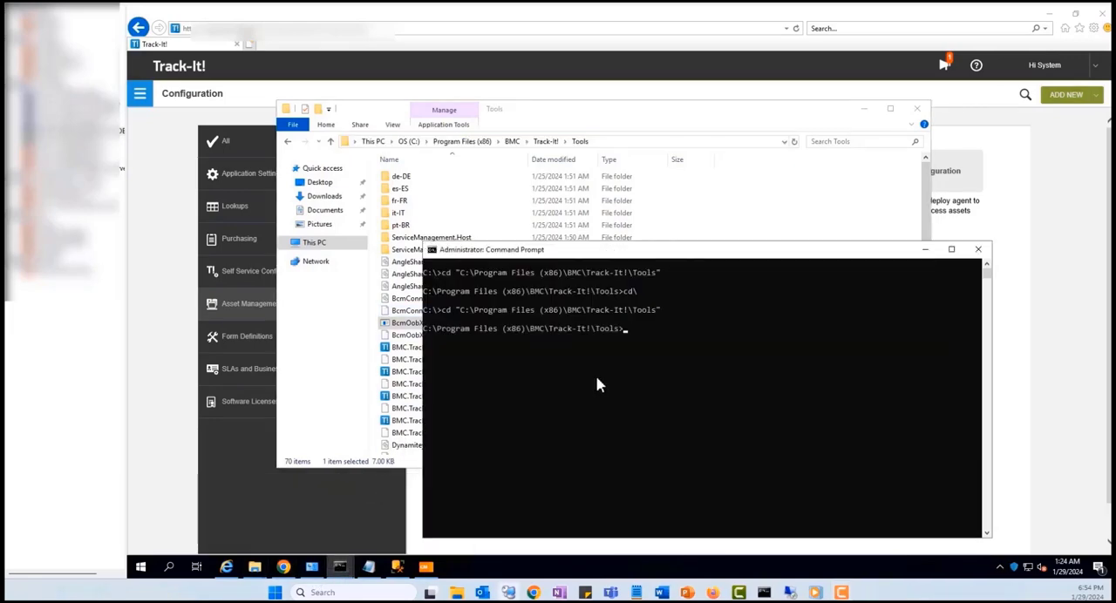
Start a BcmOobXmlImport.exe command at the Tools prompt, with the server name copied from the Track-It! web address as its first argument.
left_click_drag(565, 255, 694, 255)
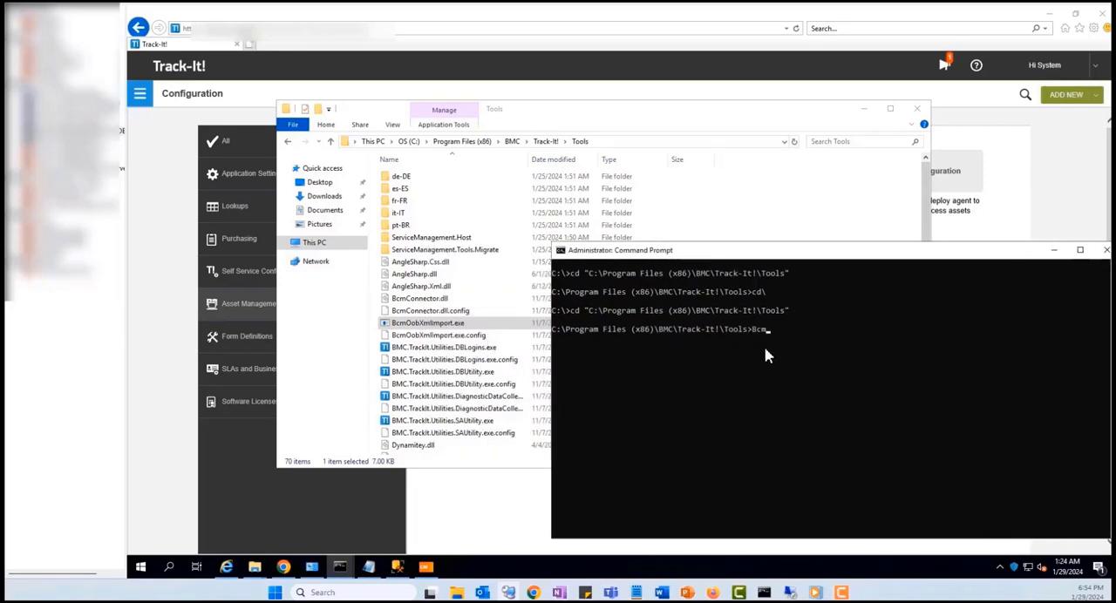
type("BcmO")
key("Tab")
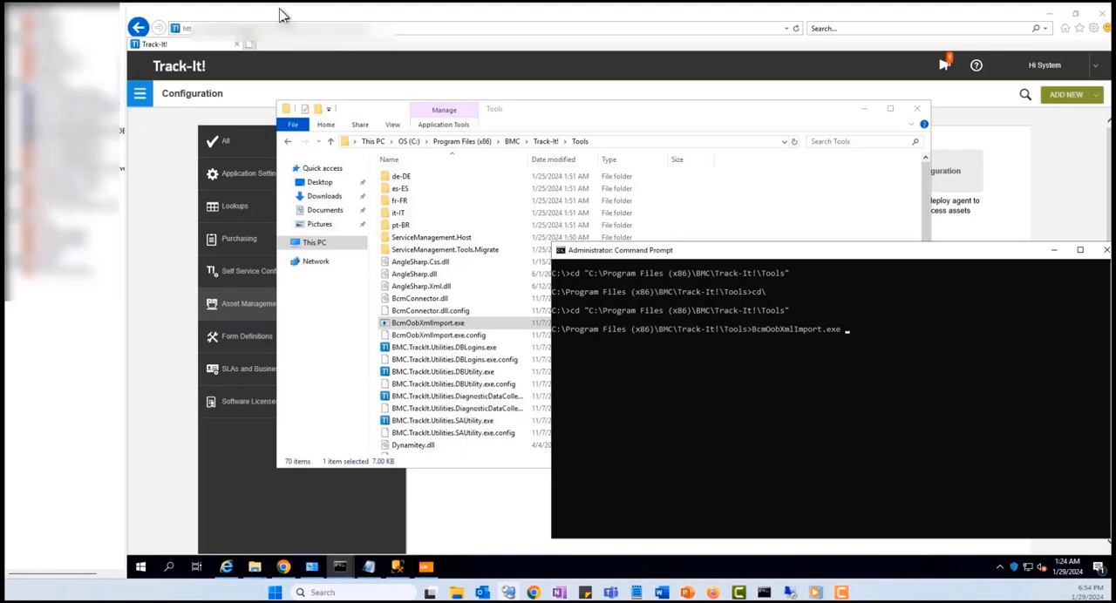
left_click(223, 40)
left_click_drag(204, 30, 257, 30)
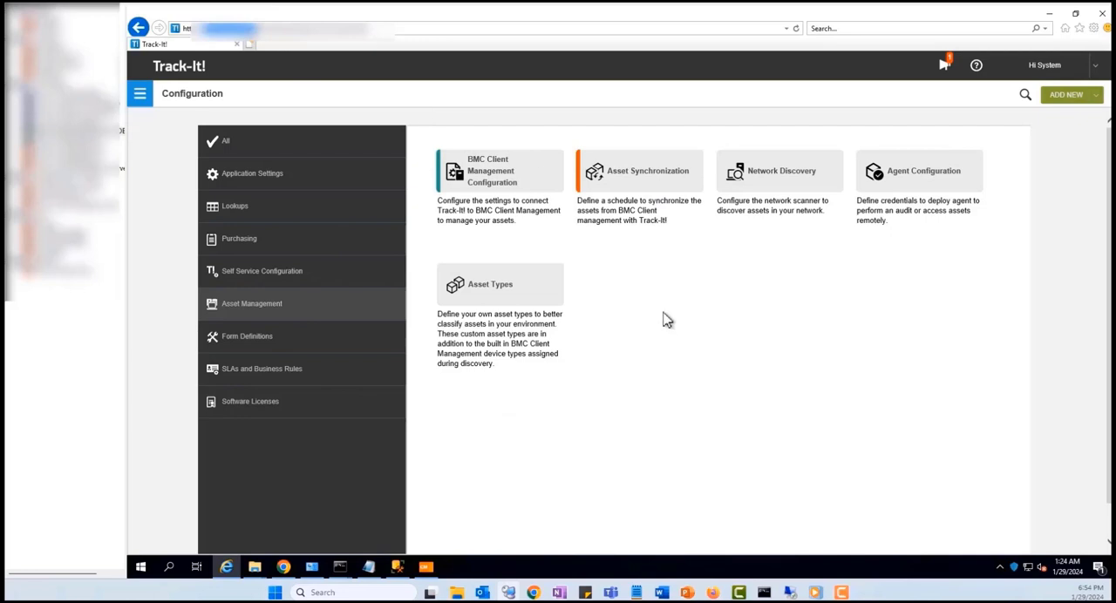
left_click(340, 566)
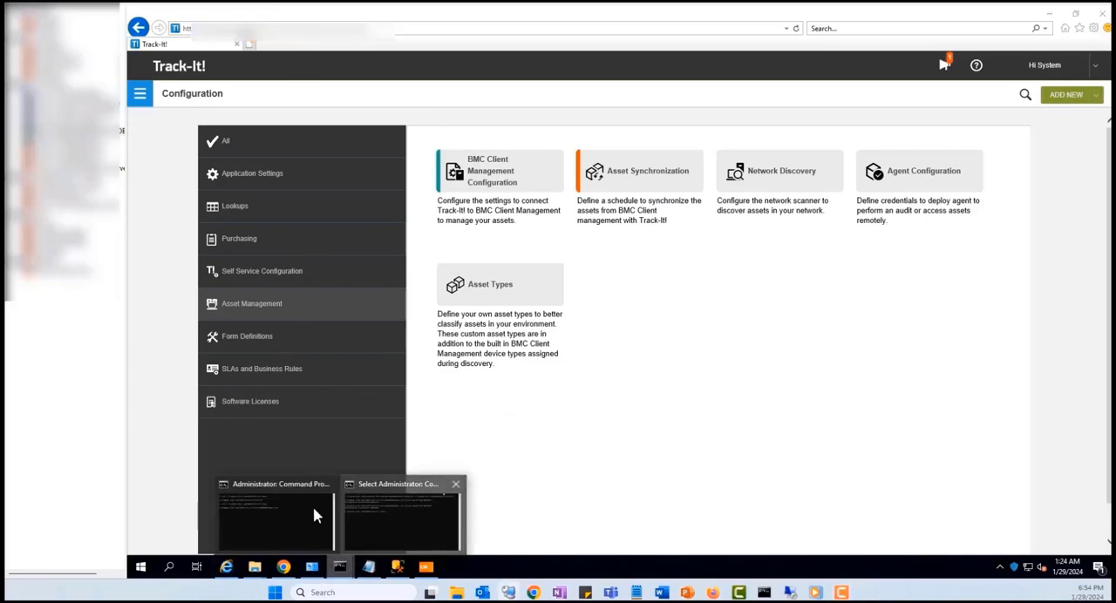
left_click(316, 515)
key("ctrl+v")
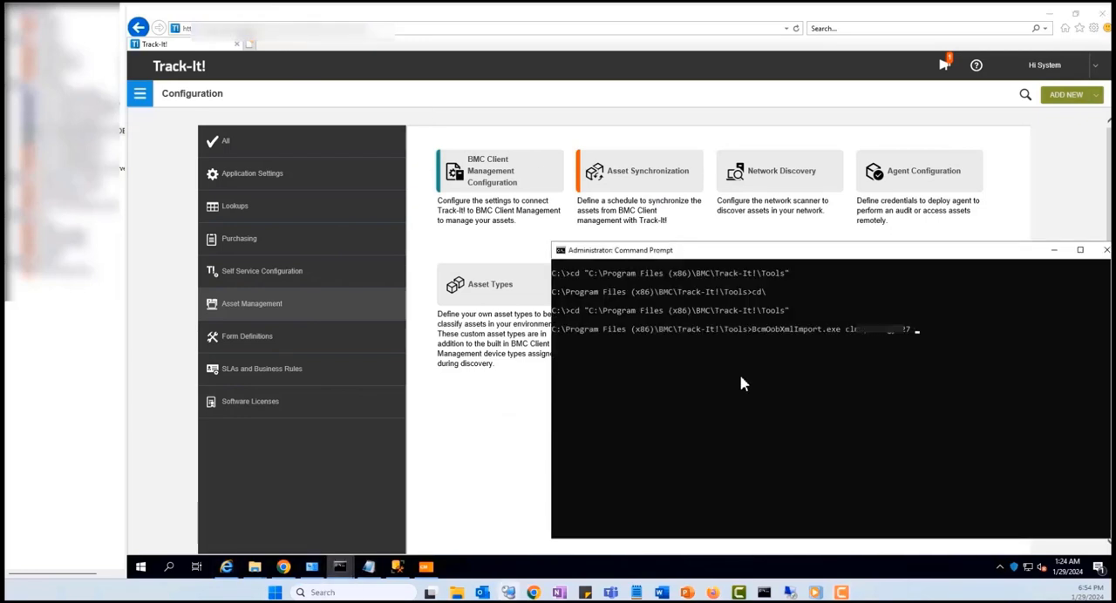
Add port 1610 and the account password as further arguments of the BcmOobXmlImport.exe command.
type("1610 ")
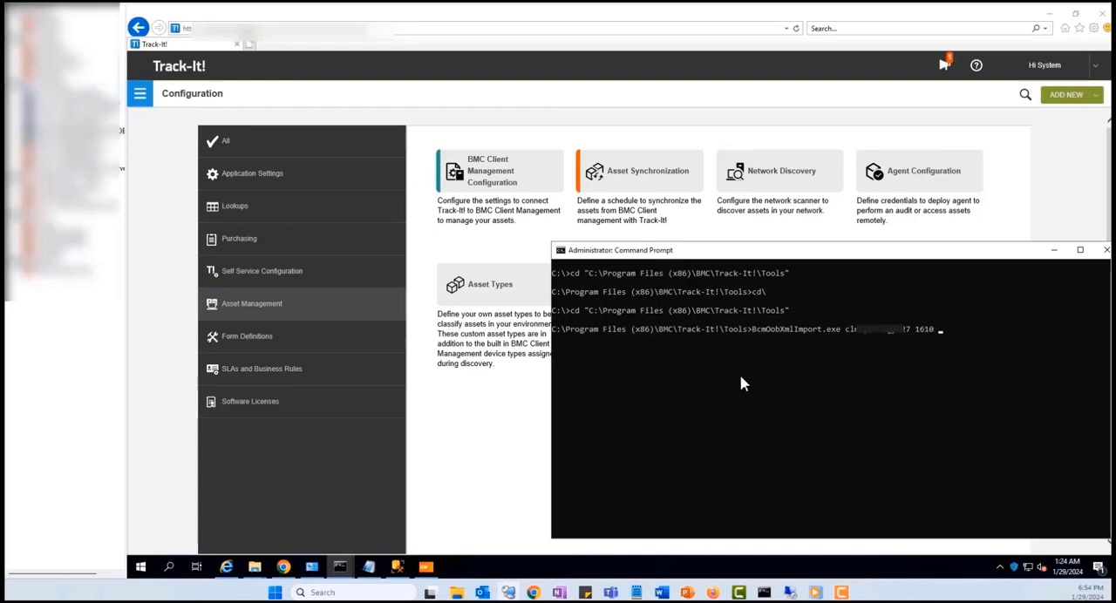
type("P@ssw0rd")
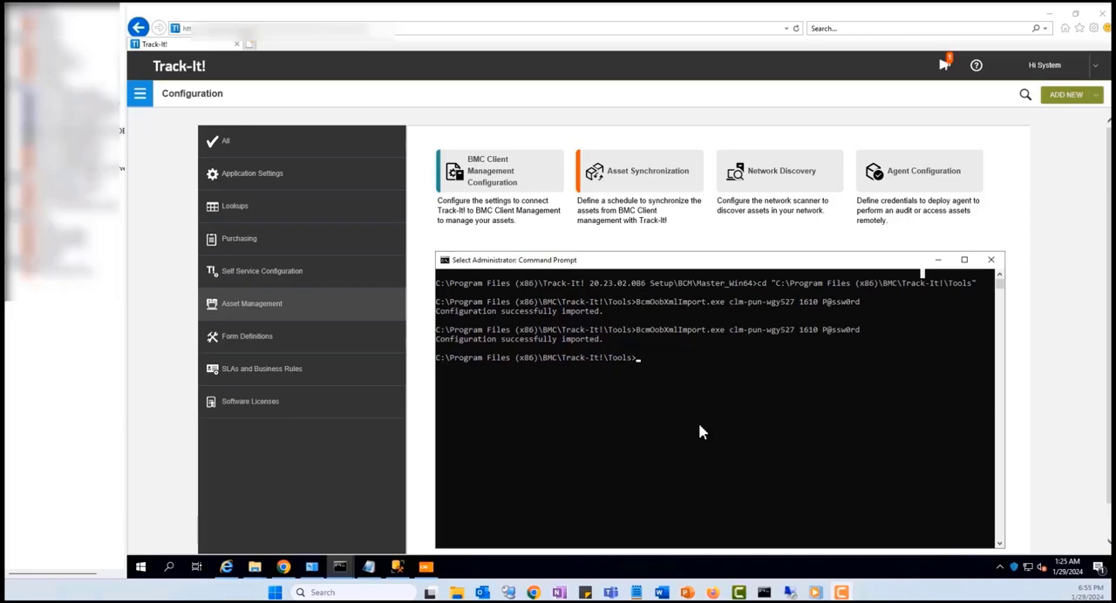
Switch to the BMC Client Management console and check the Track-It! account in the administrators list.
left_click(425, 567)
left_click(312, 147)
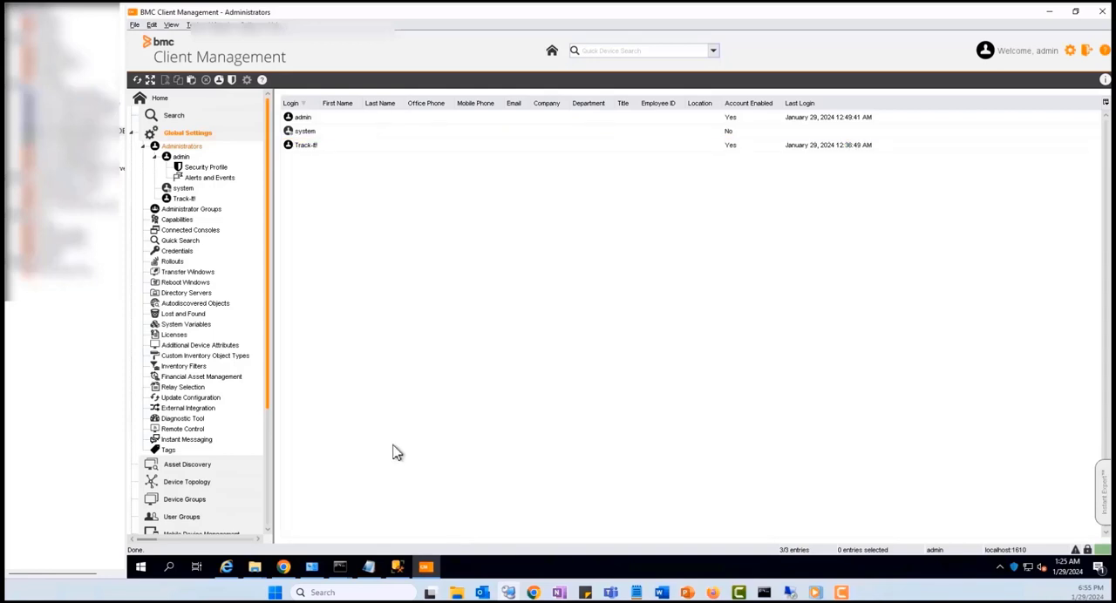
Switch back to Track-It! and open the BMC Client Management Configuration page of the Asset Management settings.
left_click(226, 567)
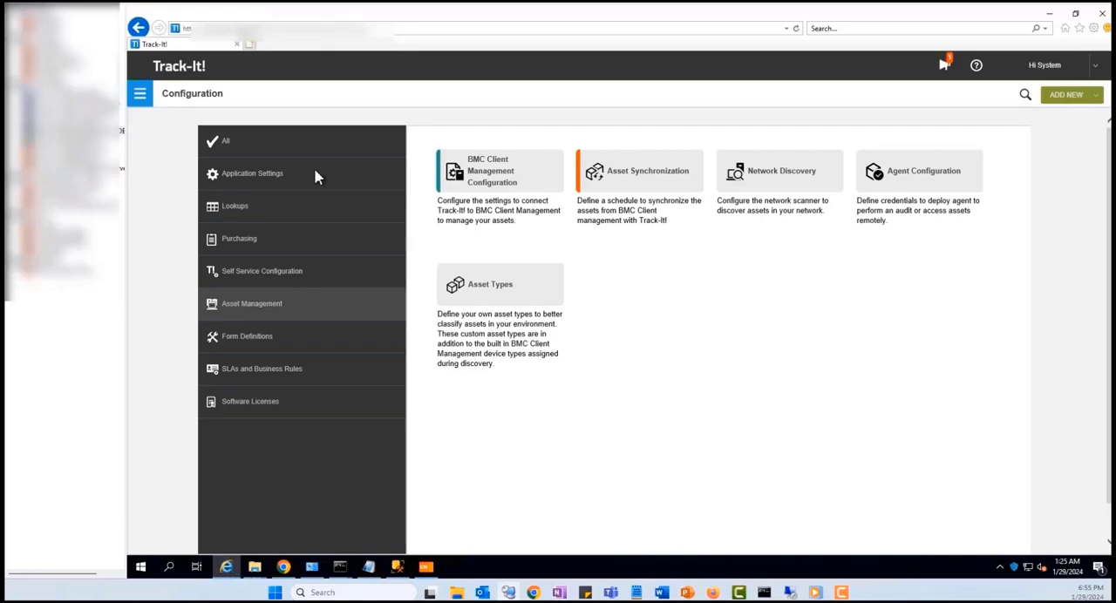
left_click(141, 98)
left_click(214, 365)
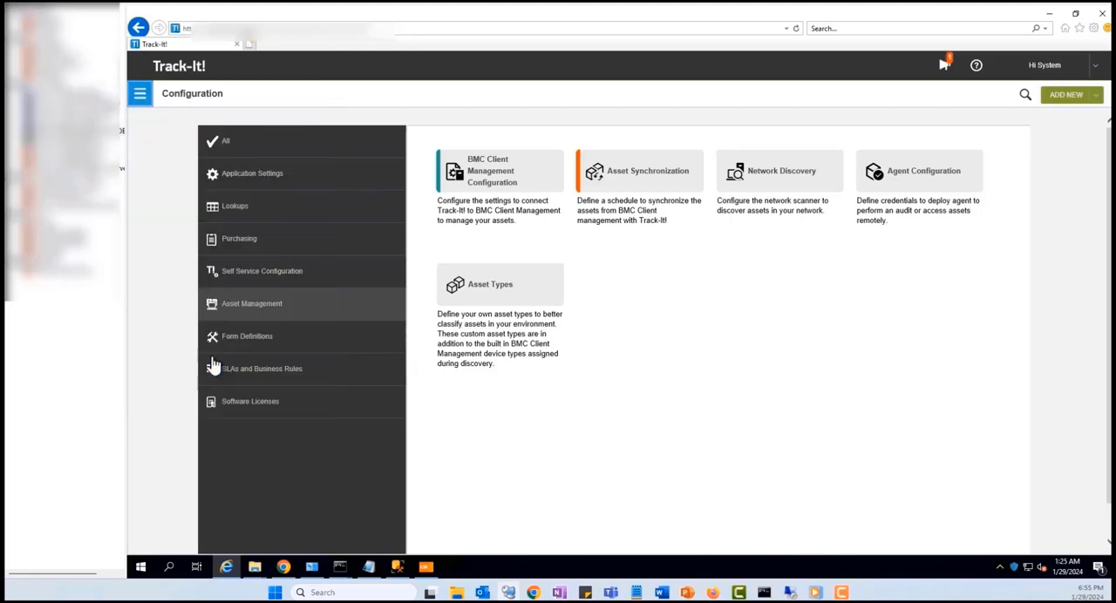
left_click(490, 171)
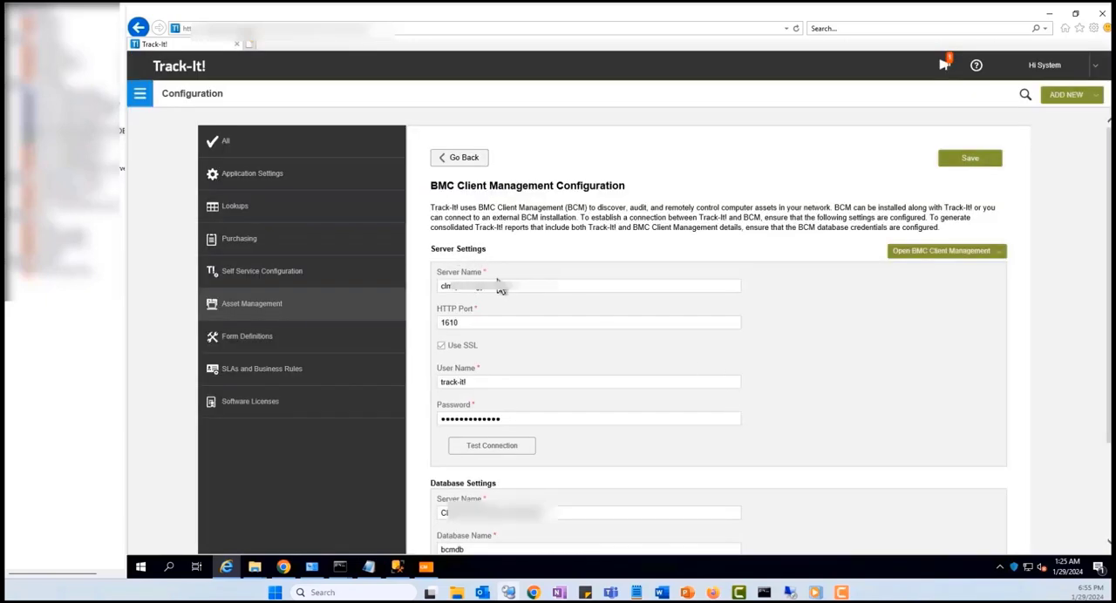
Review the server name, HTTP port and user name in the BMC Client Management server settings.
left_click_drag(498, 285, 438, 289)
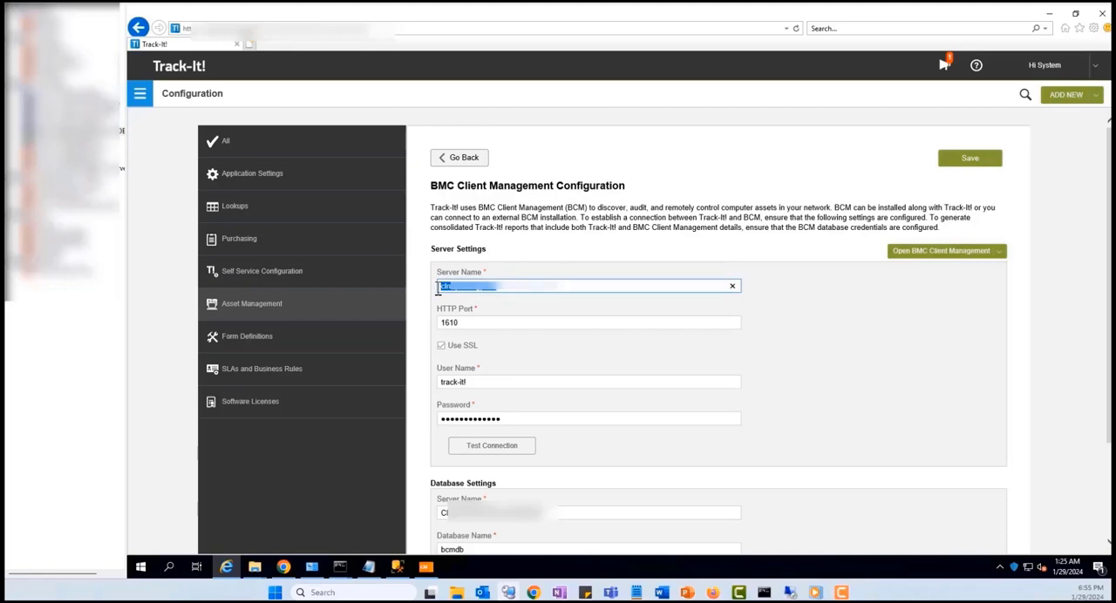
left_click_drag(462, 323, 433, 324)
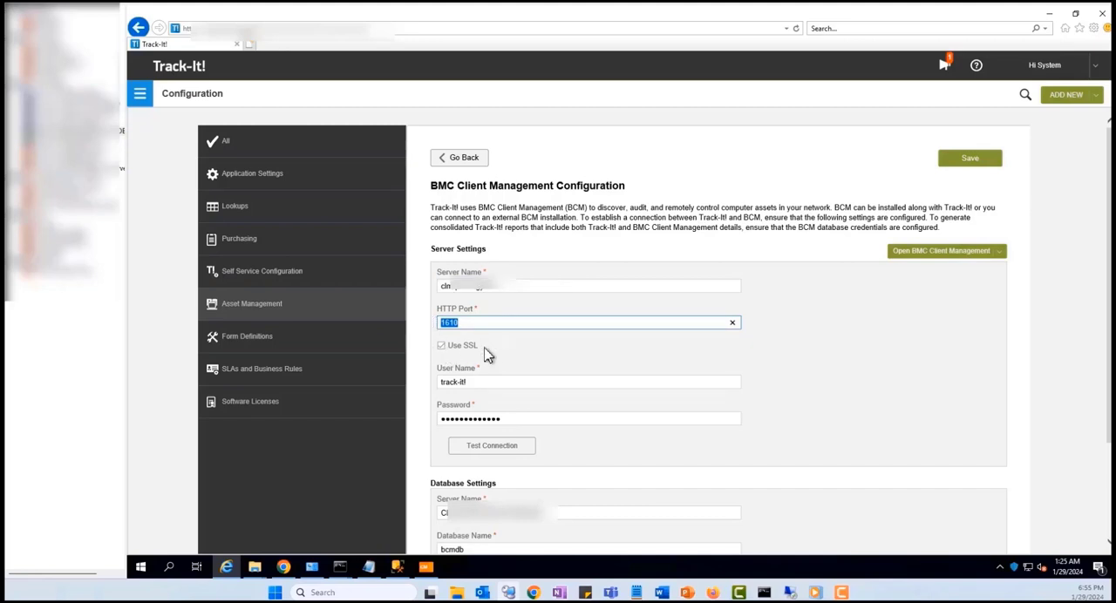
left_click_drag(476, 380, 413, 379)
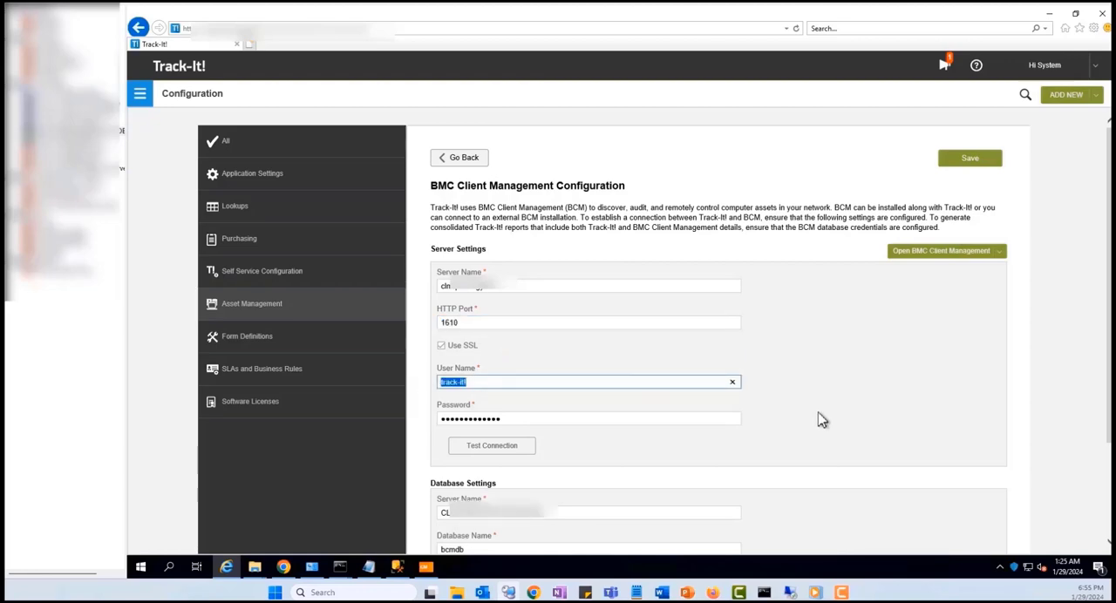
scroll(820, 419, "down", 2)
scroll(819, 420, "up", 1)
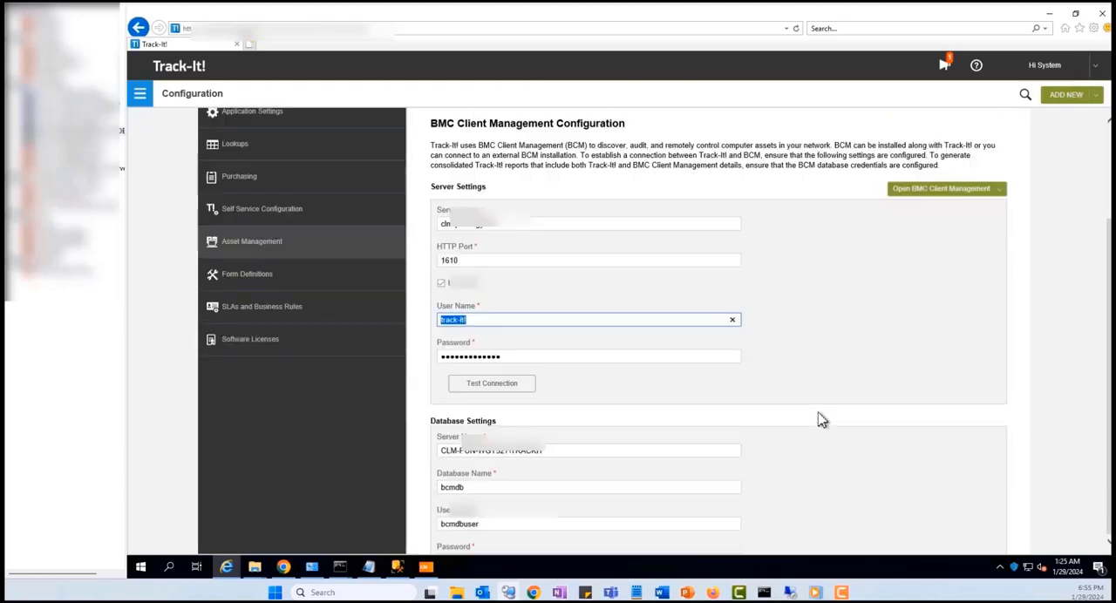
Replace the password in the Server Settings with the account password and test the server connection.
double_click(515, 360)
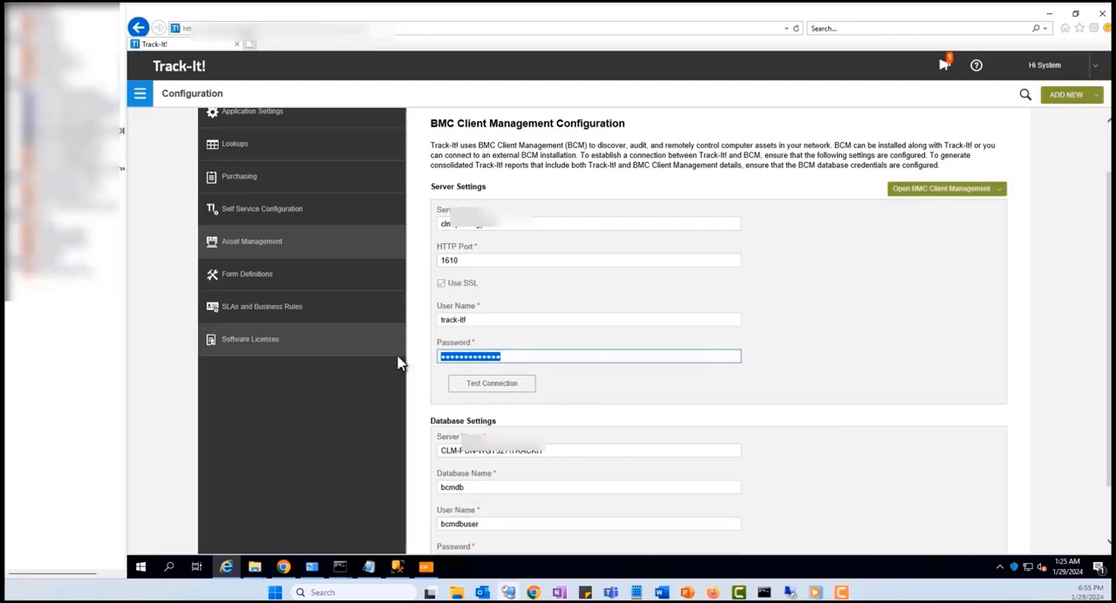
type("***")
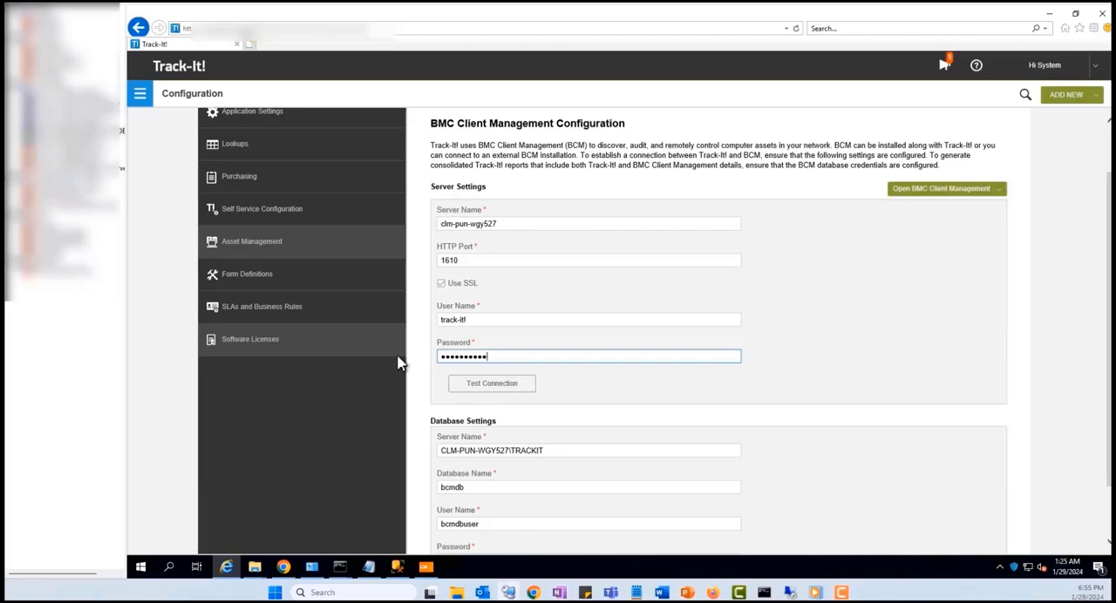
left_click(481, 388)
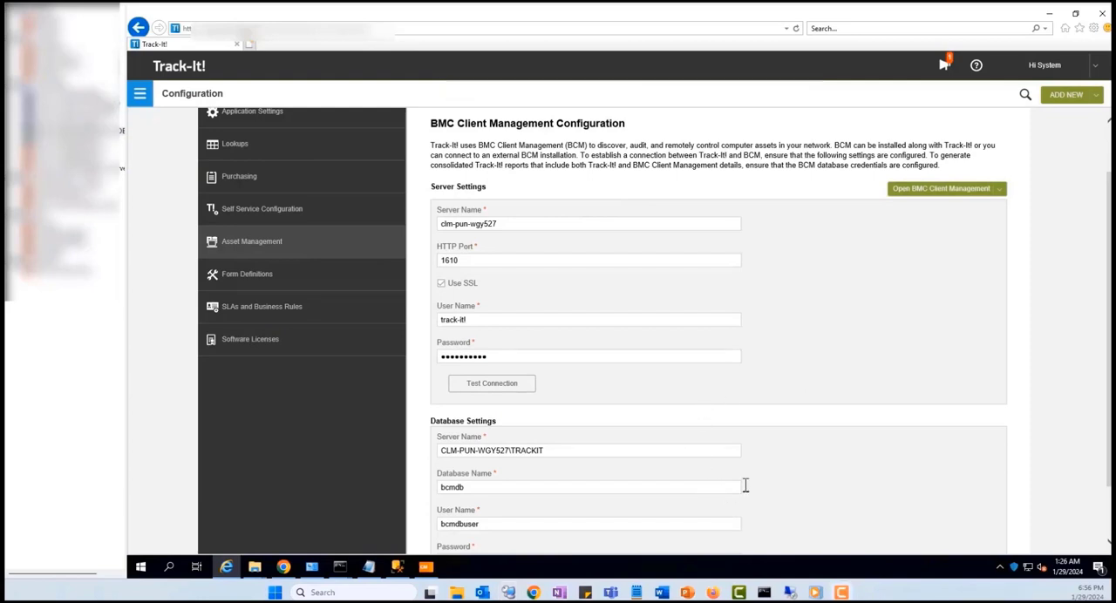
Compare the server name in the Database Settings with the one in SQL Server Management Studio, and return to Track-It!
scroll(745, 486, "down", 1)
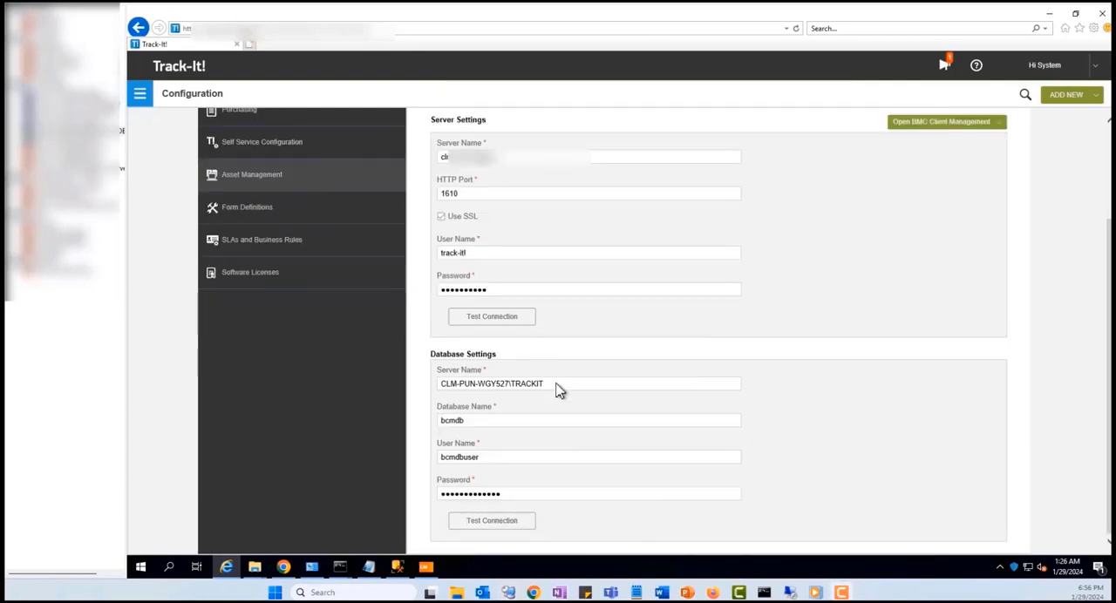
left_click(500, 383)
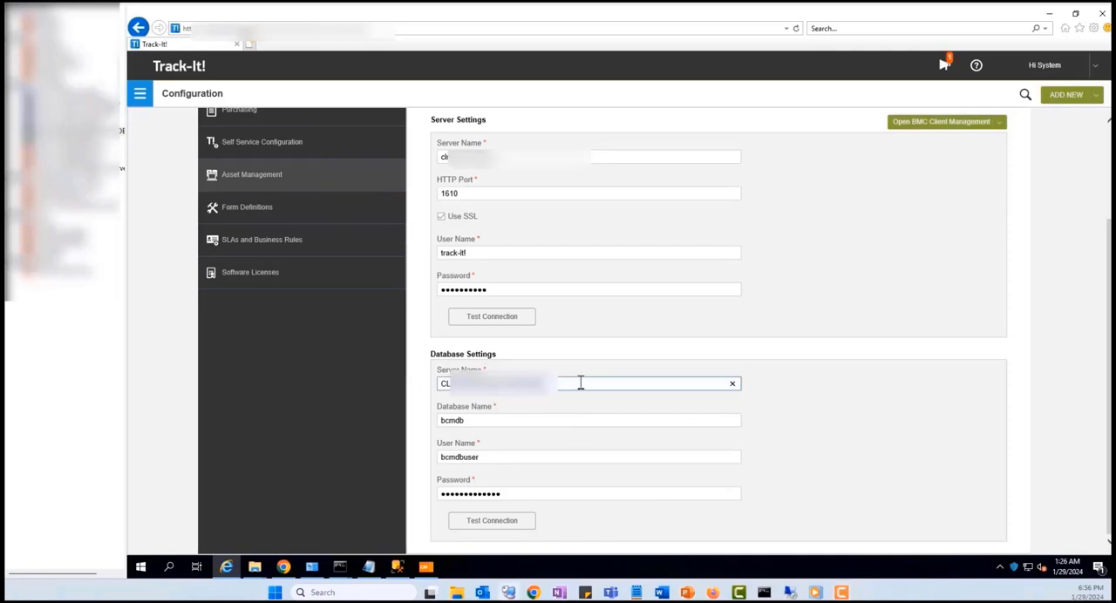
left_click(397, 568)
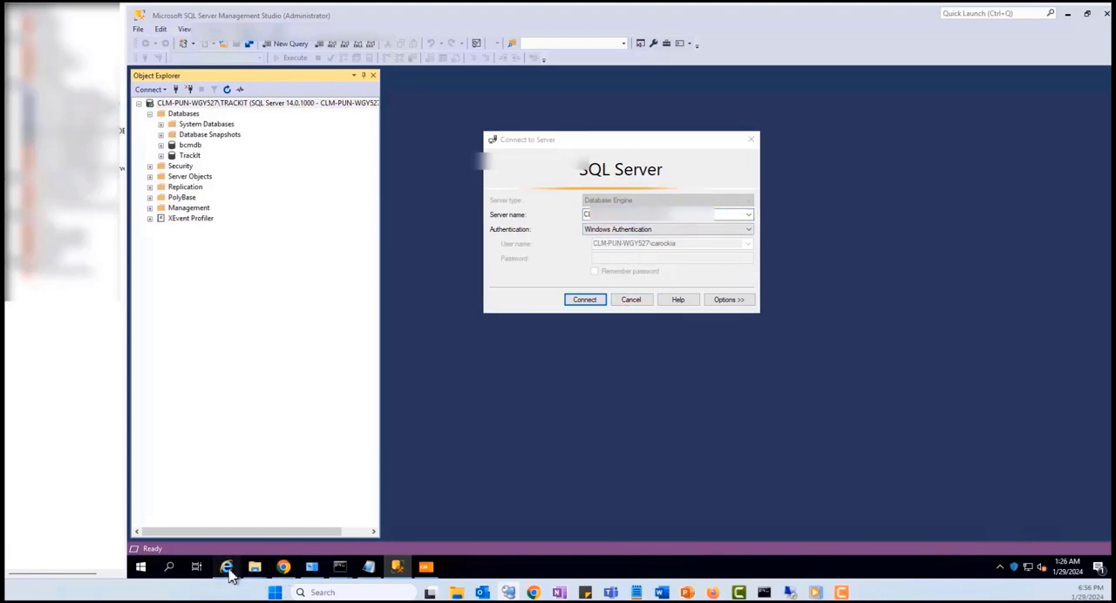
left_click(225, 568)
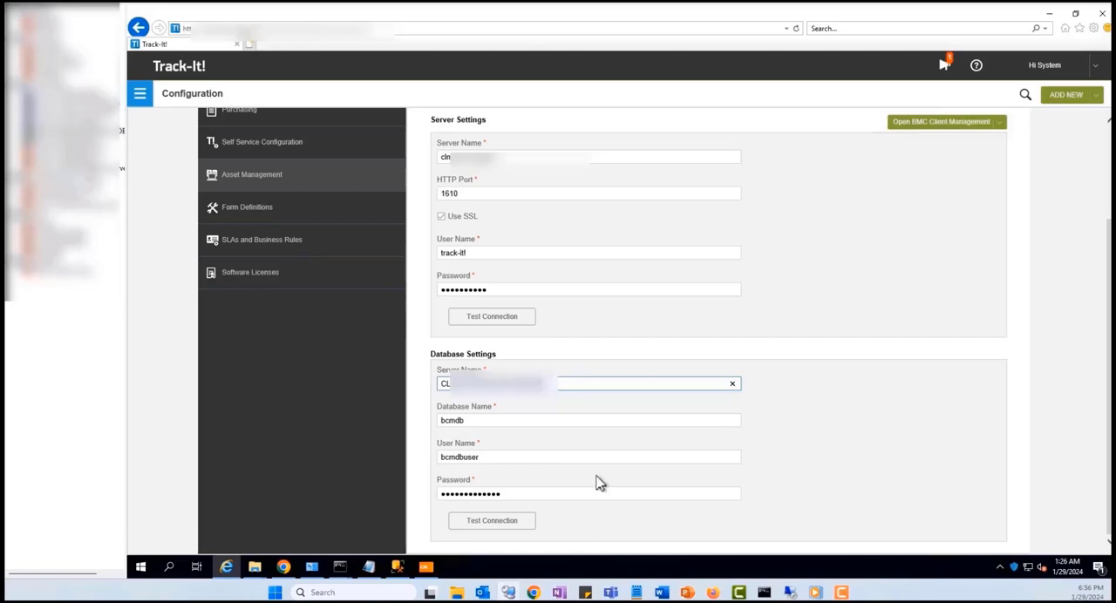
Review the server name, database name and user name in the Database Settings.
left_click_drag(544, 384, 436, 382)
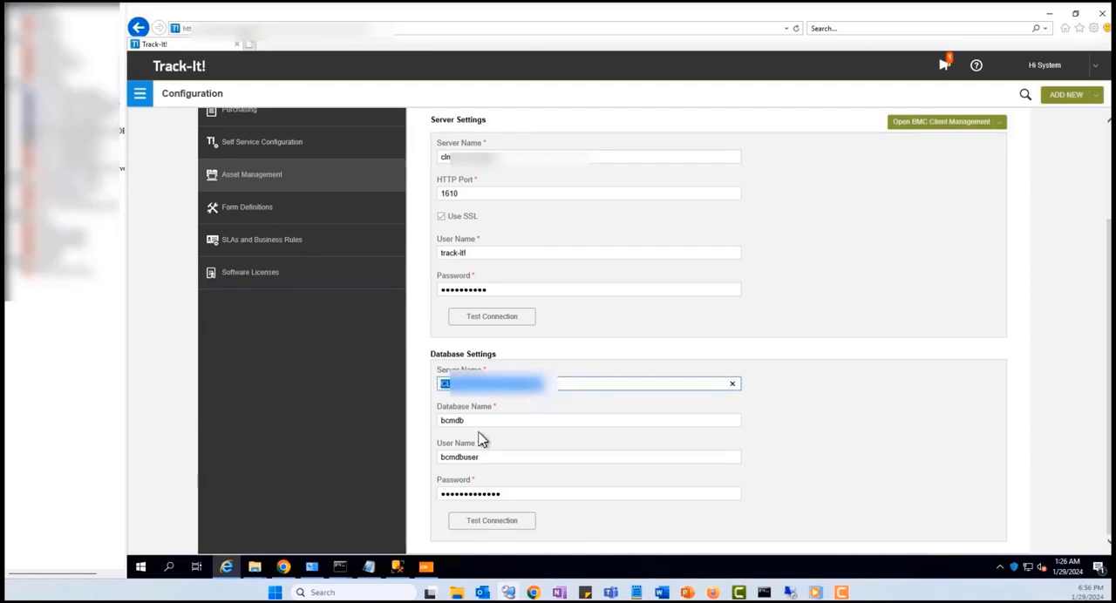
left_click_drag(478, 421, 438, 421)
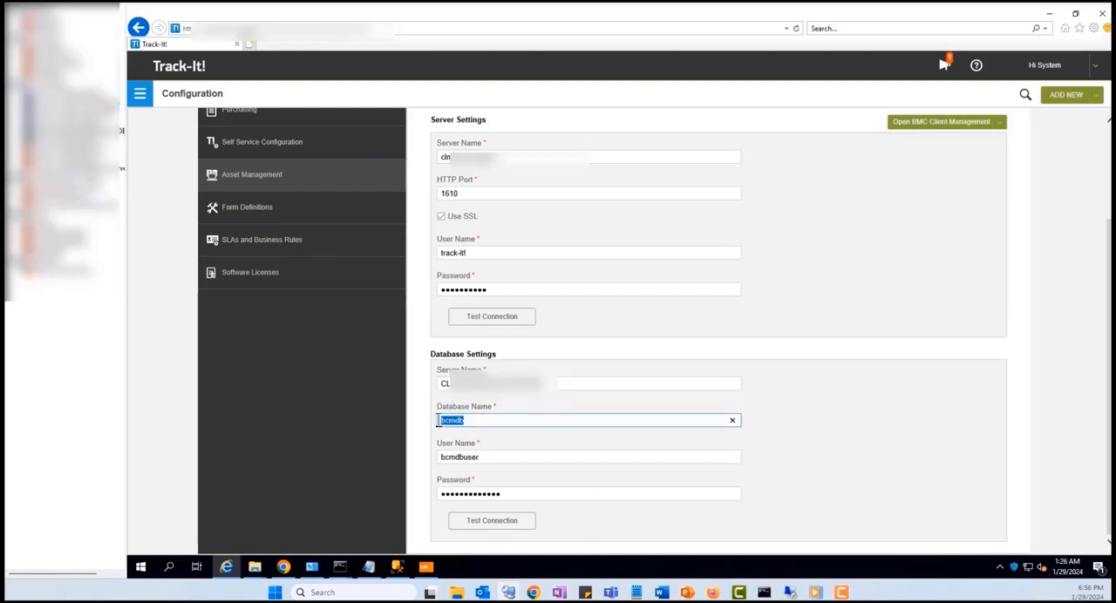
left_click_drag(490, 457, 406, 462)
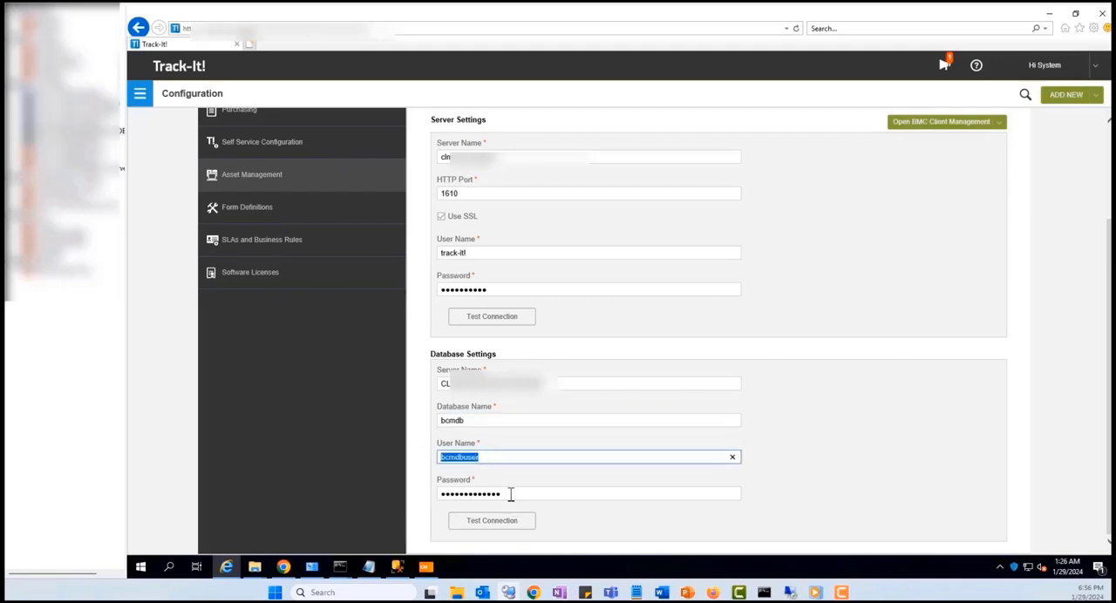
Replace the password in the Database Settings with the database user's password and test the database connection.
left_click_drag(510, 495, 414, 495)
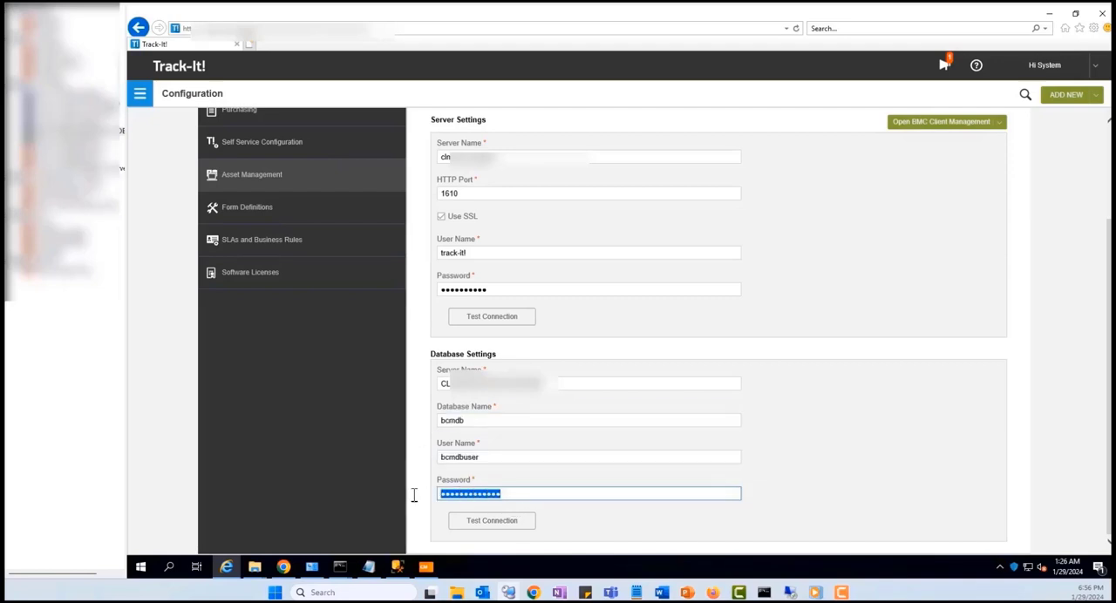
type("•••••••••••")
left_click(488, 523)
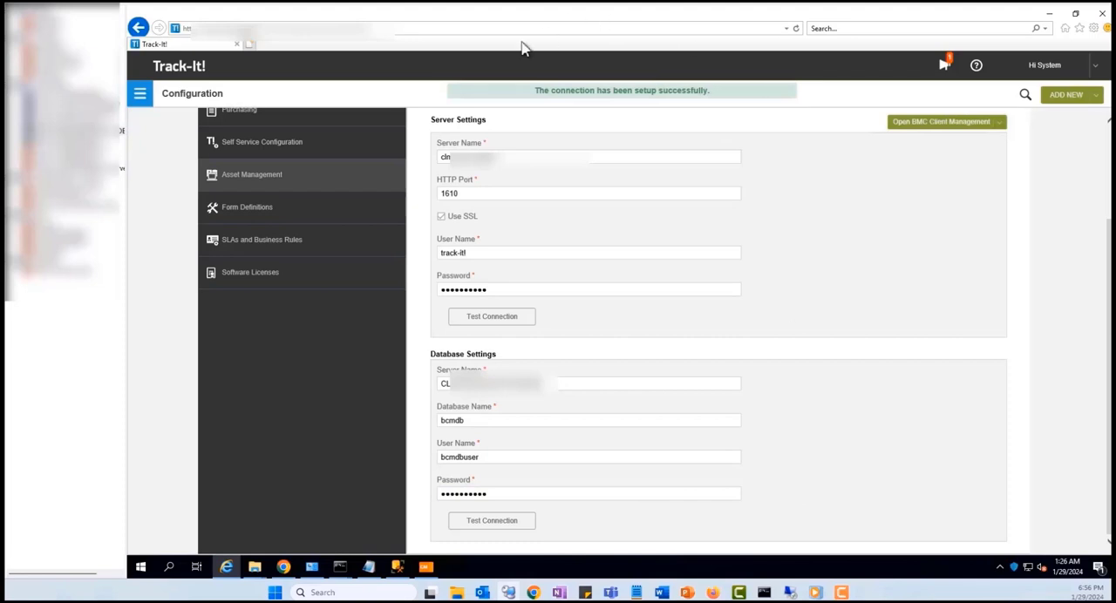
Recheck the database name and user credentials in the Database Settings, and save the BMC Client Management configuration.
double_click(500, 496)
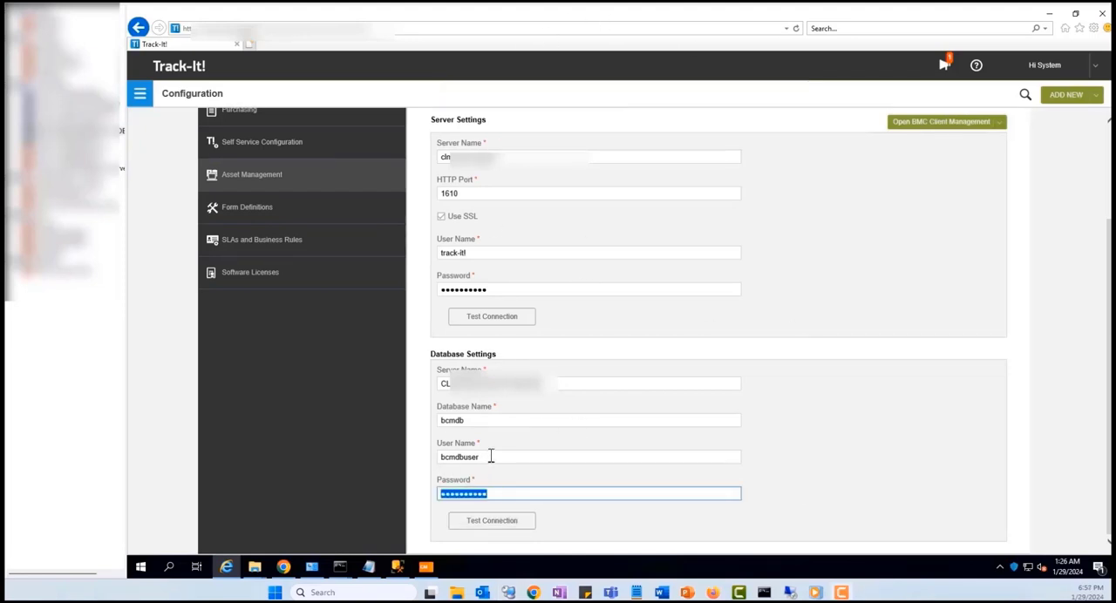
left_click(478, 420)
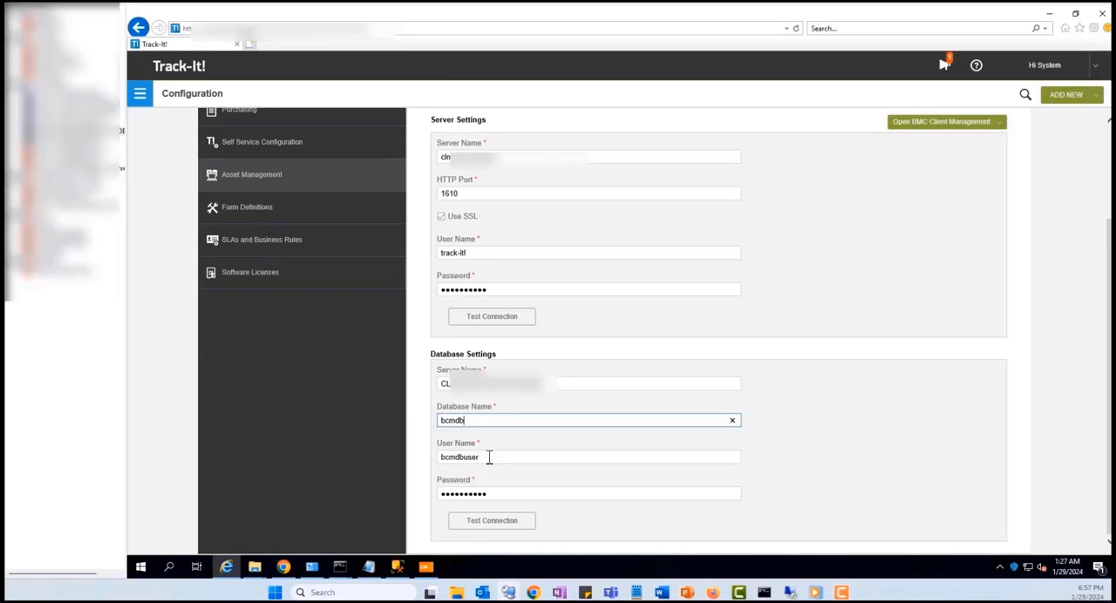
left_click_drag(489, 458, 437, 454)
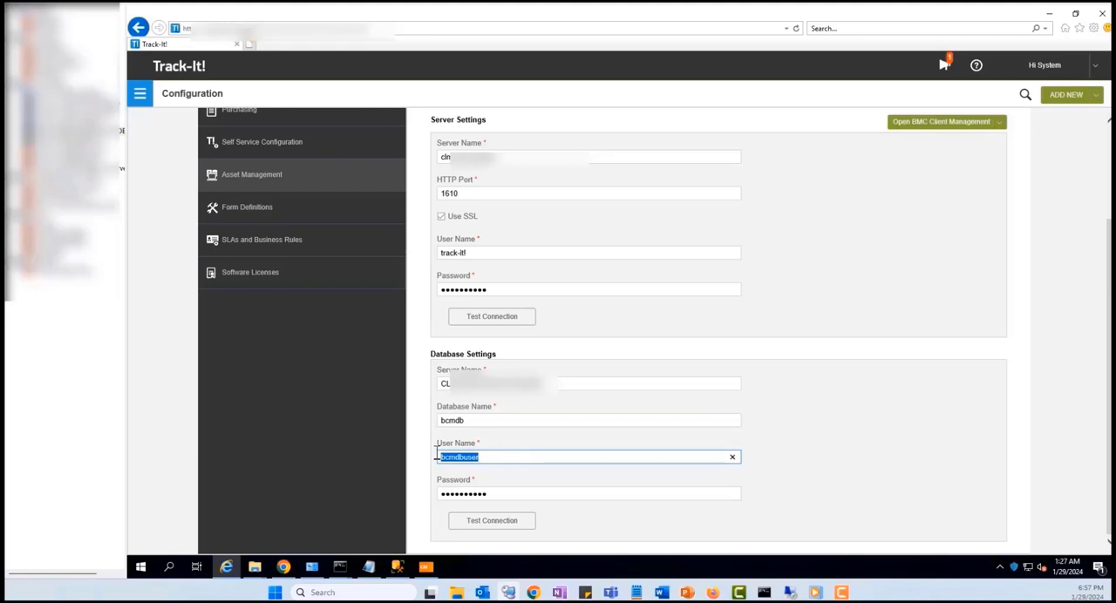
left_click(530, 460)
scroll(867, 397, "up", 3)
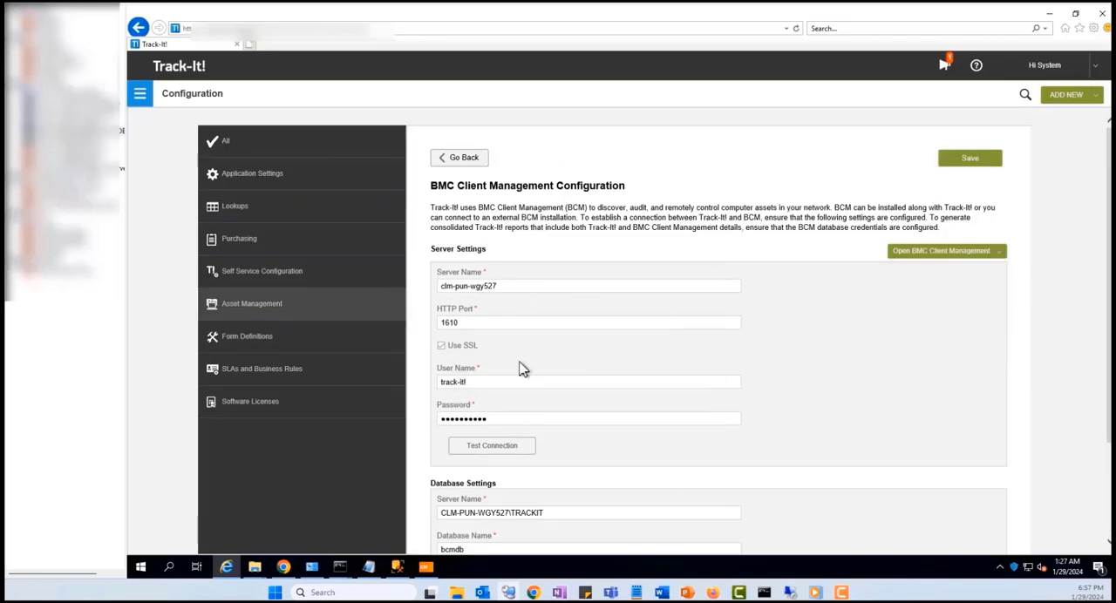
left_click(970, 164)
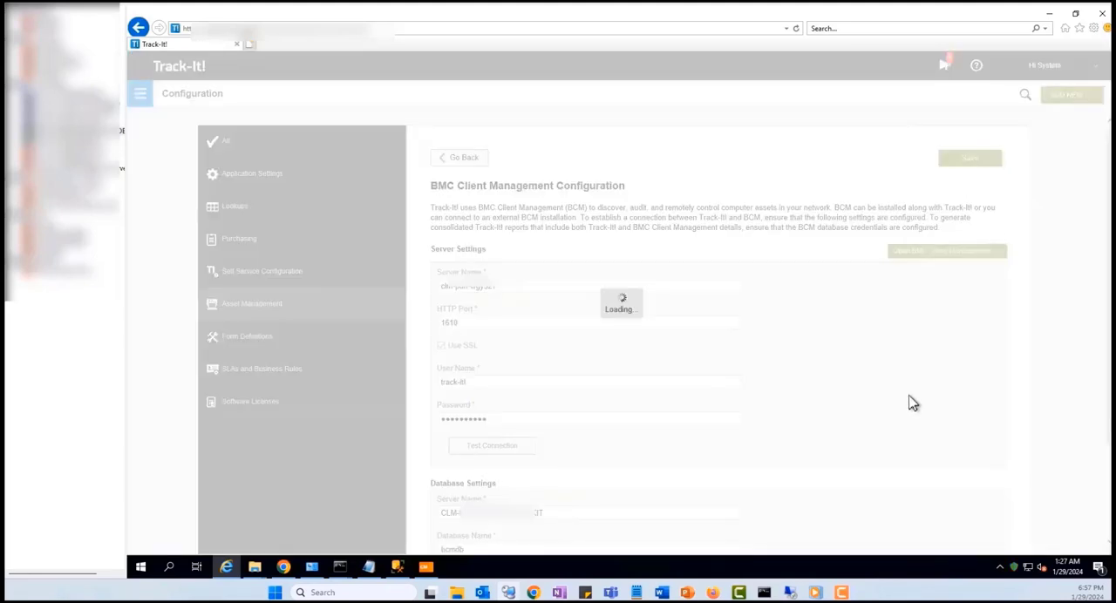